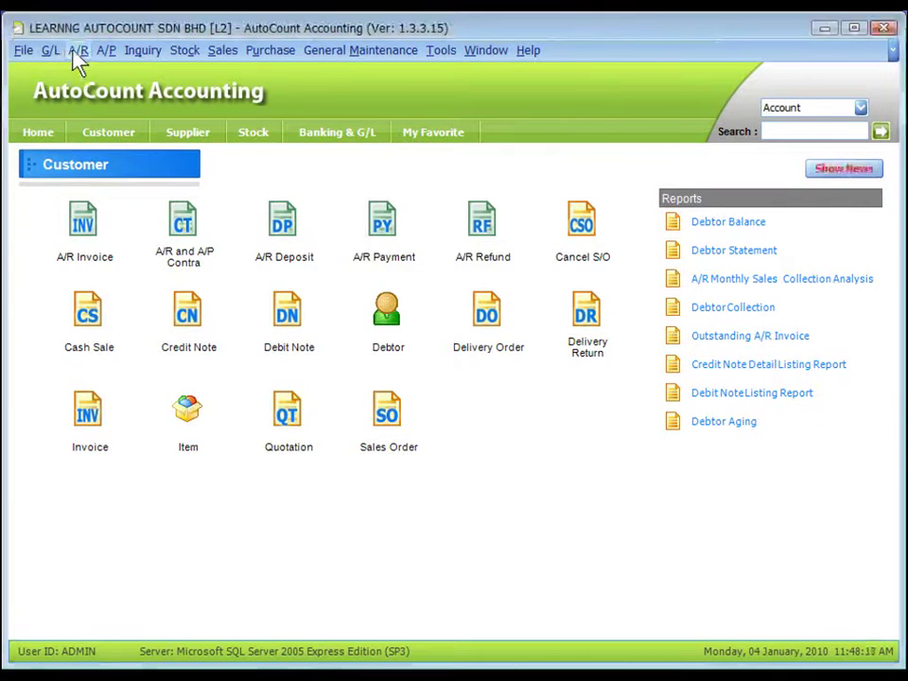
Look through the A/R and Sales function menus.
{"action": "left_click", "coordinate": [77, 52]}
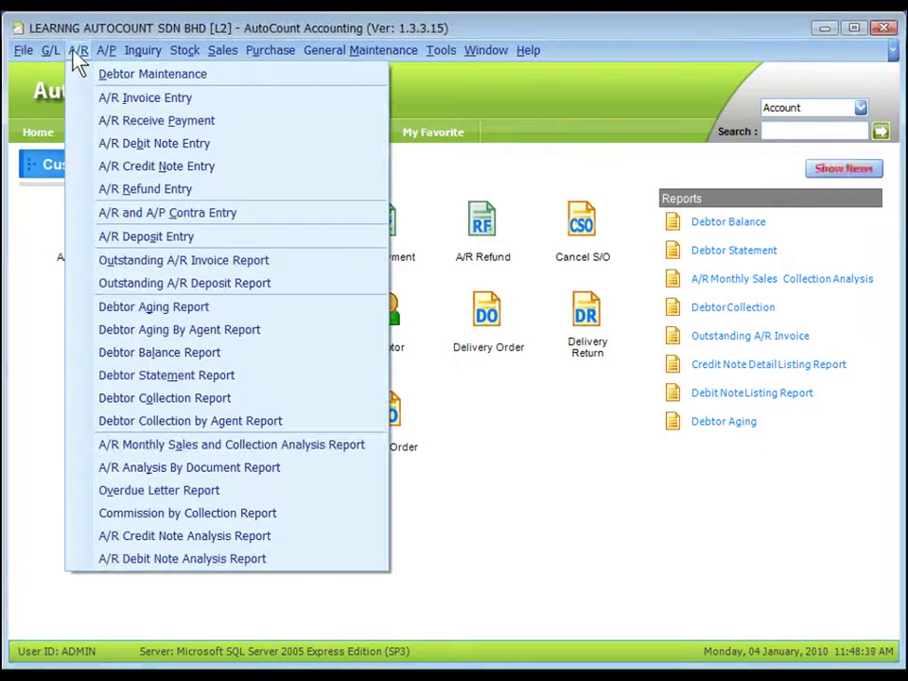
{"action": "left_click", "coordinate": [112, 102]}
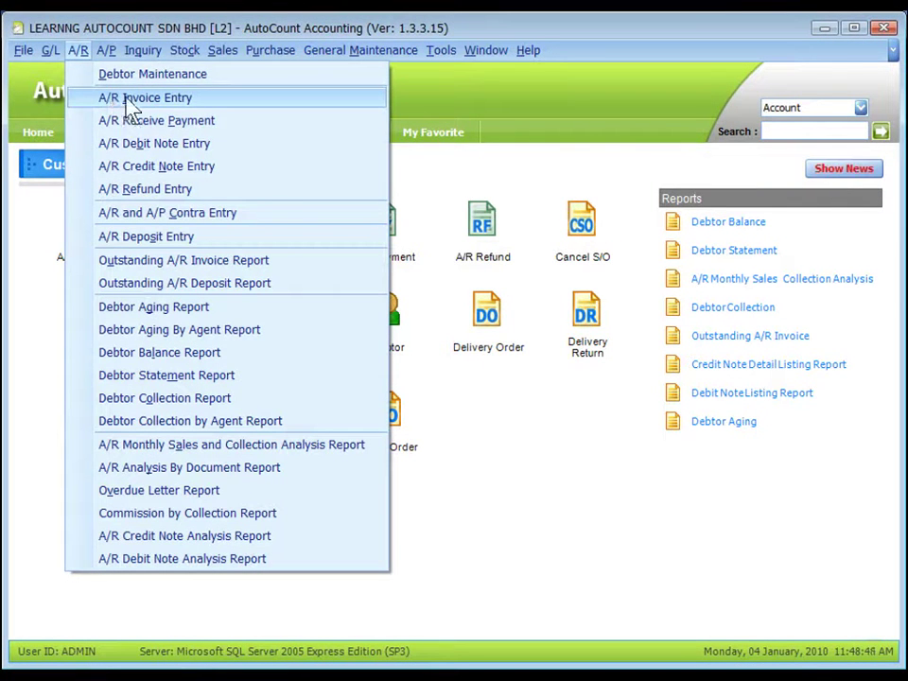
{"action": "left_click", "coordinate": [222, 50]}
{"action": "left_click", "coordinate": [258, 147]}
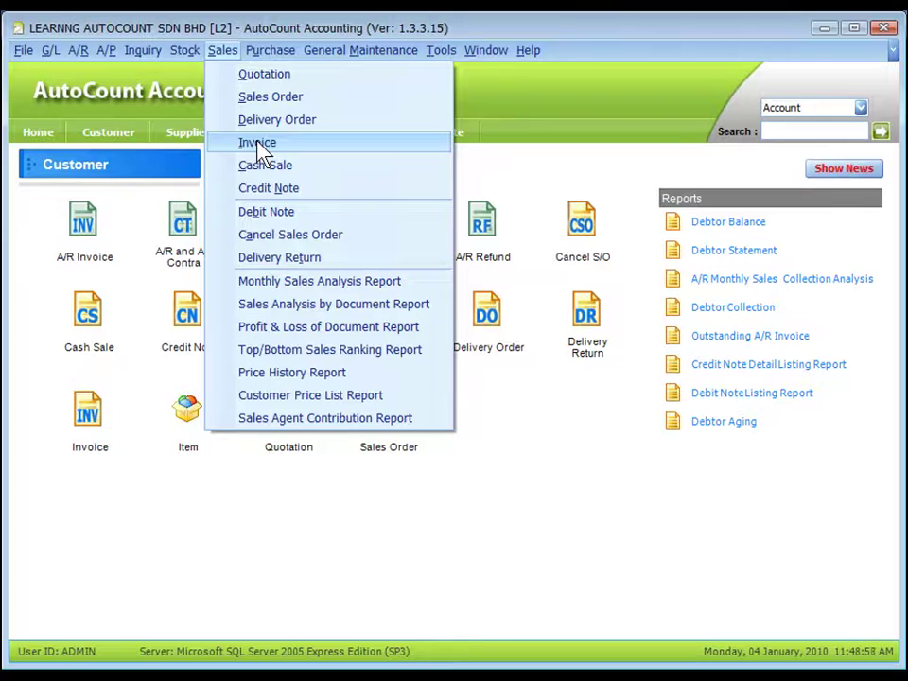
{"action": "mouse_move", "coordinate": [81, 54]}
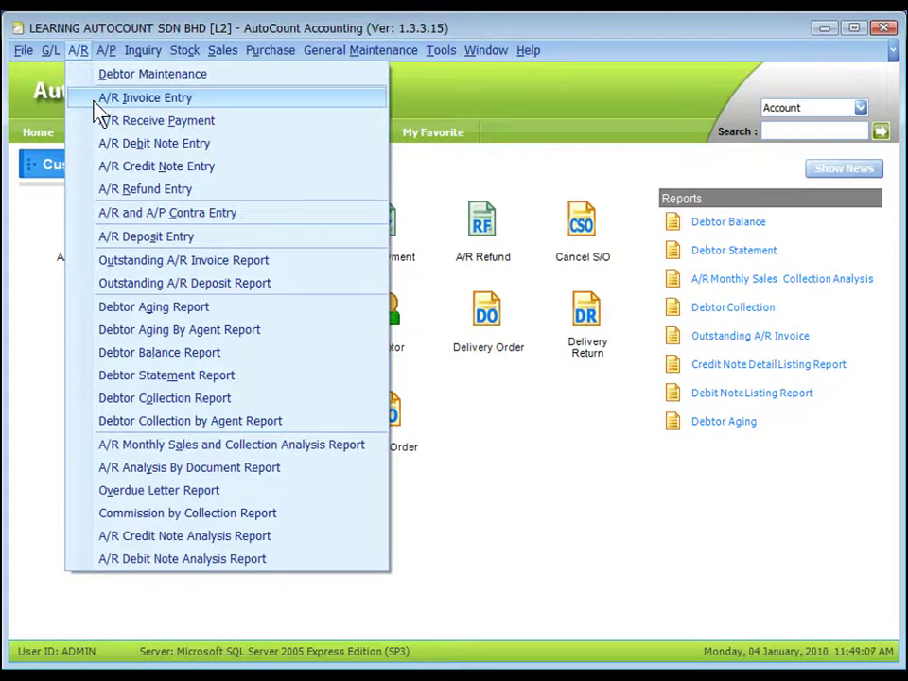
{"action": "mouse_move", "coordinate": [223, 51]}
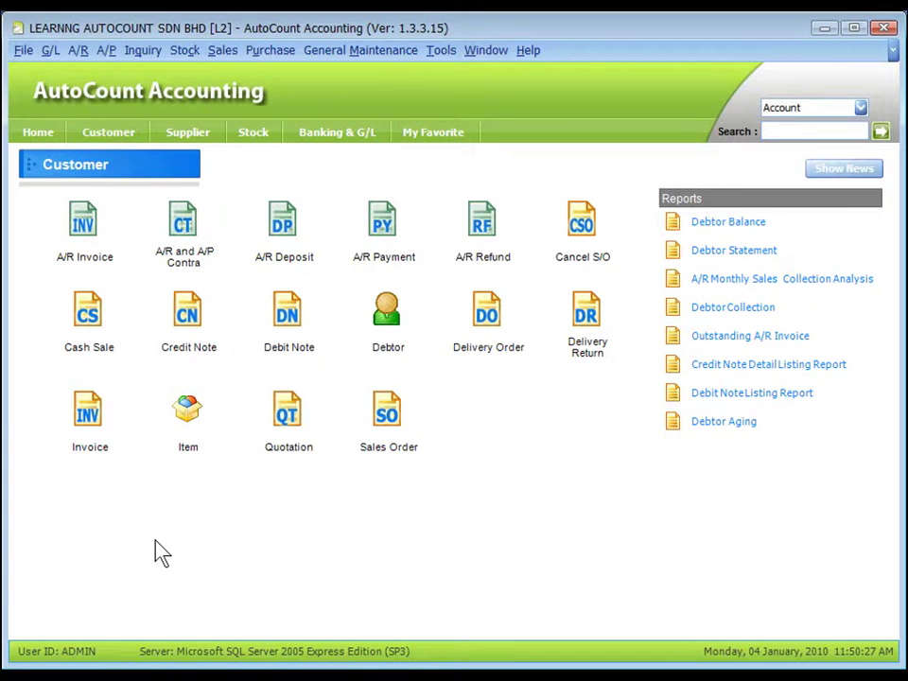
Open the A/R Invoice list and start a new invoice, next number I-000017.
{"action": "left_click", "coordinate": [78, 51]}
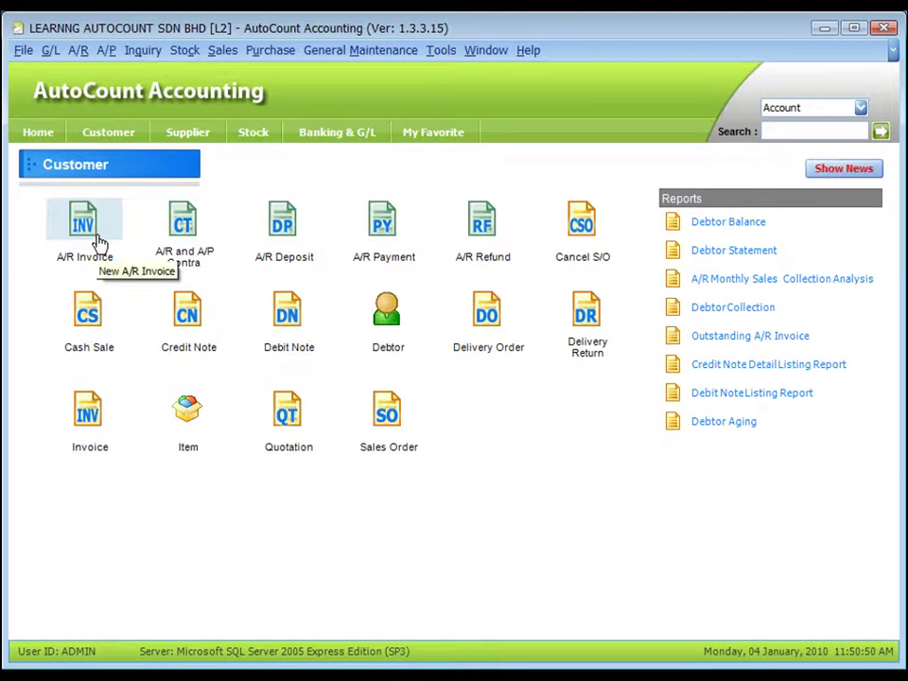
{"action": "left_click", "coordinate": [98, 244]}
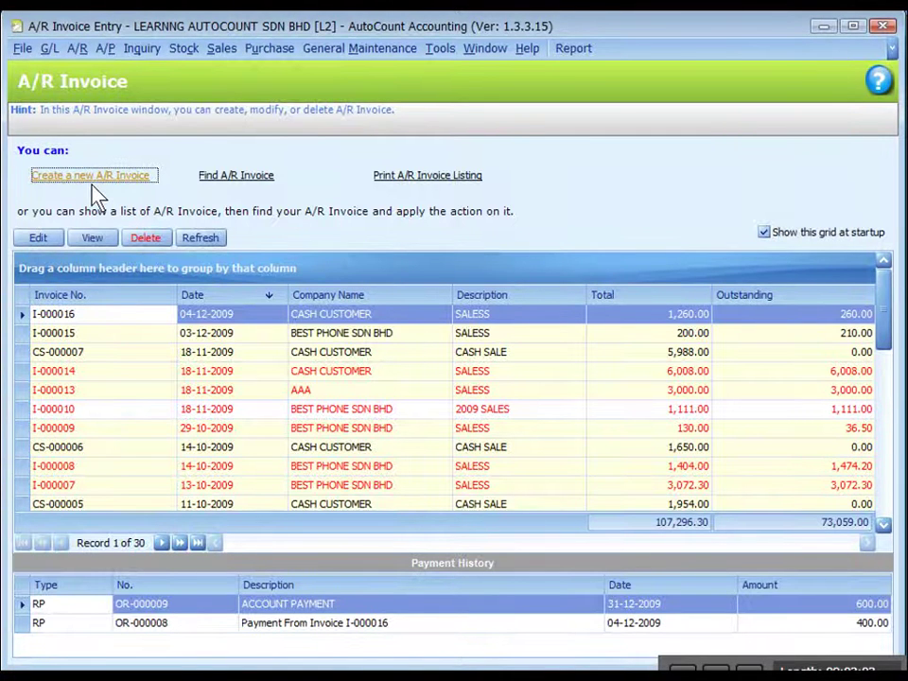
{"action": "left_click", "coordinate": [93, 186]}
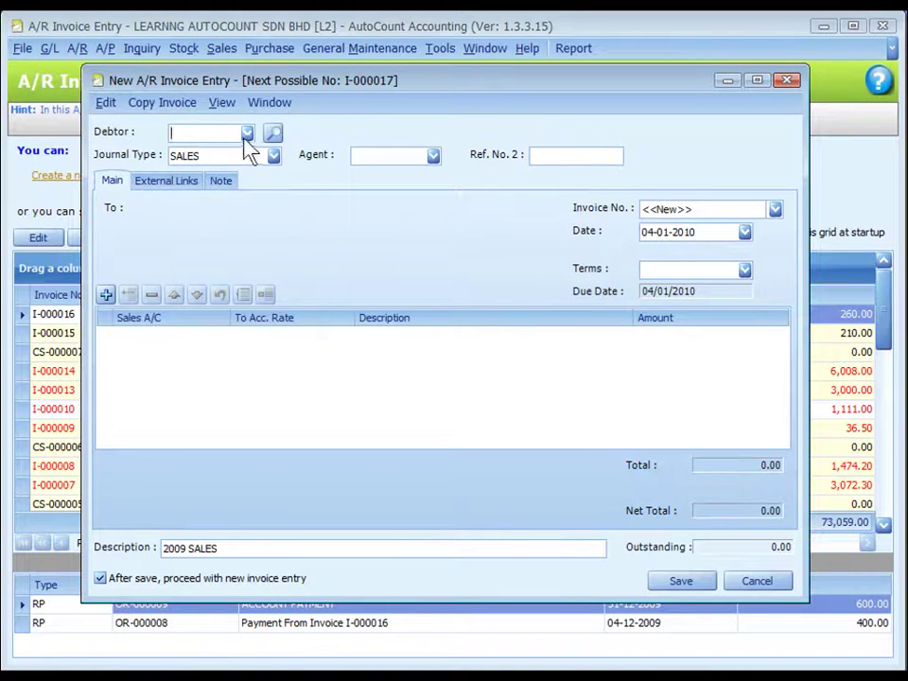
Pick debtor 300-B001, BEST PHONE SDN BHD, filling its address and Net 30 days terms.
{"action": "left_click", "coordinate": [247, 133]}
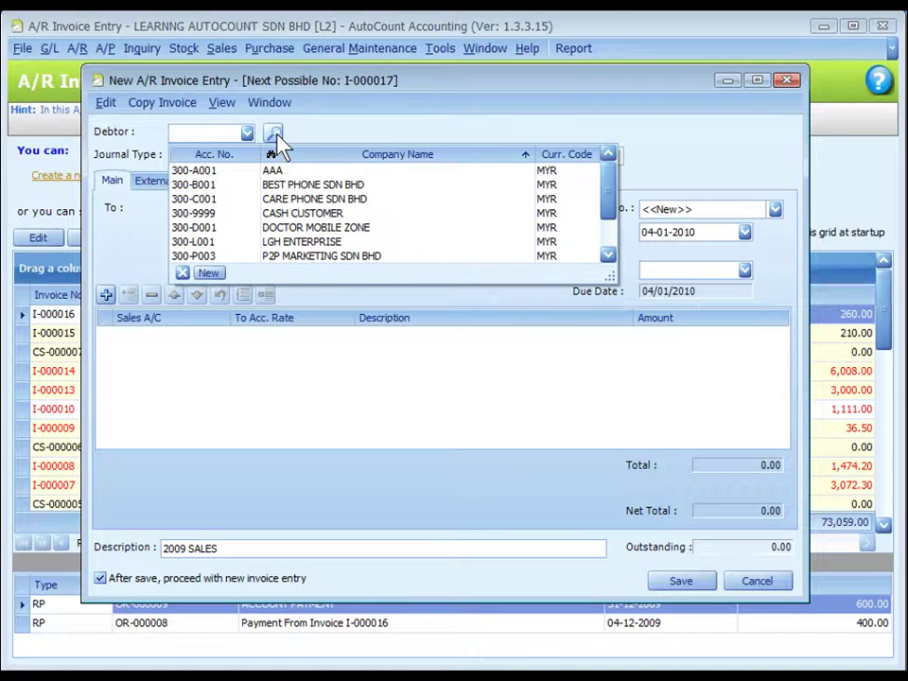
{"action": "left_click", "coordinate": [229, 132]}
{"action": "left_click", "coordinate": [229, 132]}
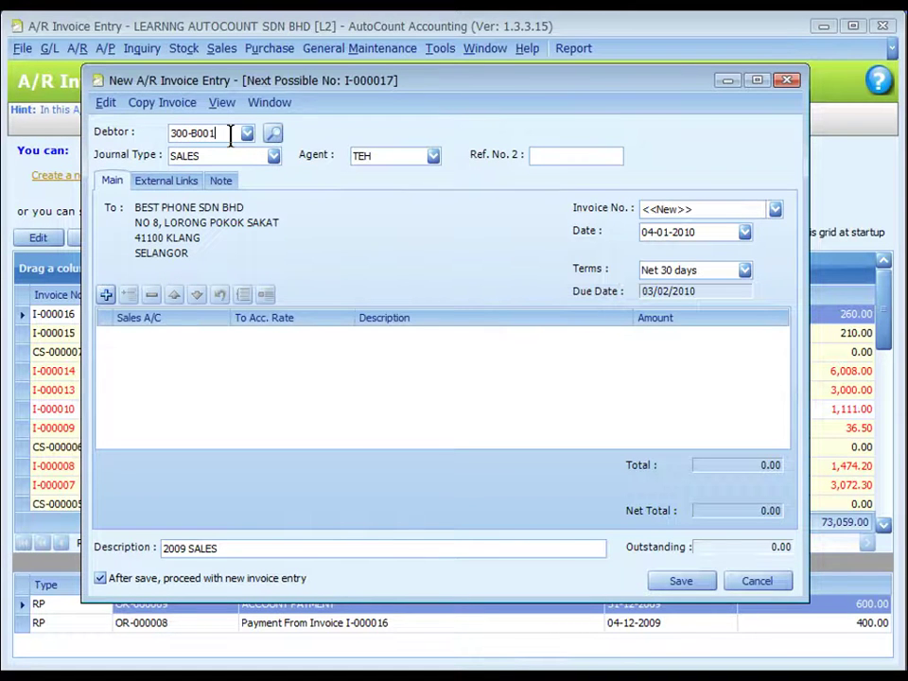
{"action": "left_click", "coordinate": [274, 163]}
{"action": "left_click", "coordinate": [338, 100]}
{"action": "left_click", "coordinate": [774, 210]}
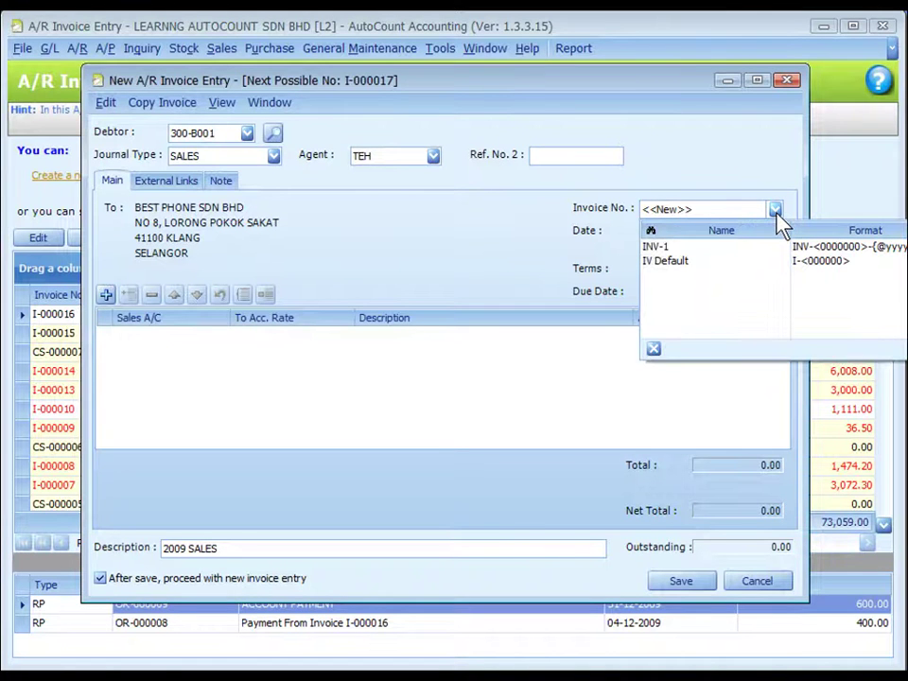
{"action": "left_click", "coordinate": [728, 209]}
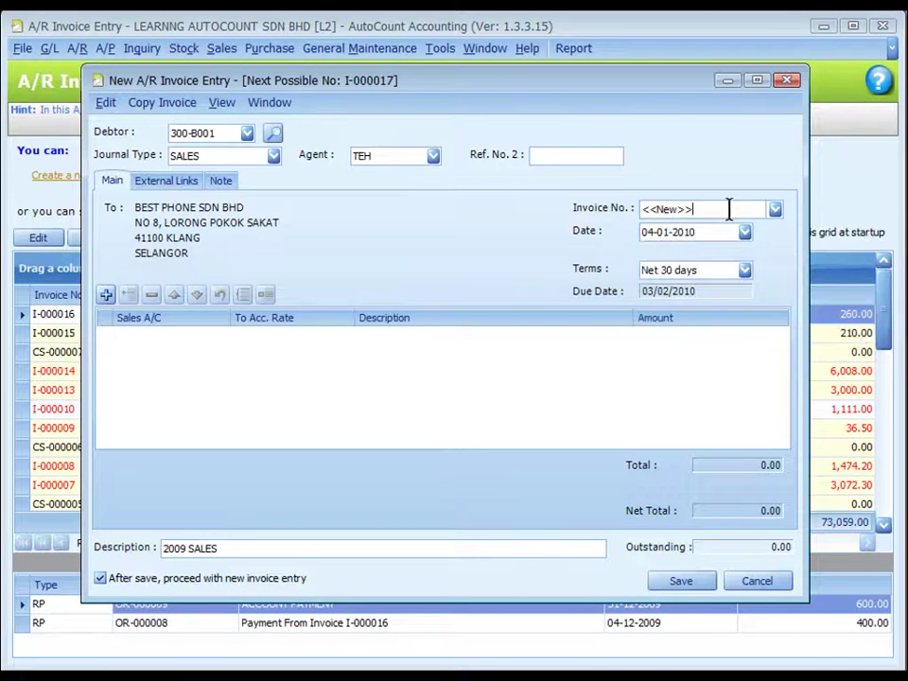
{"action": "left_click_drag", "start_coordinate": [700, 207], "coordinate": [633, 208]}
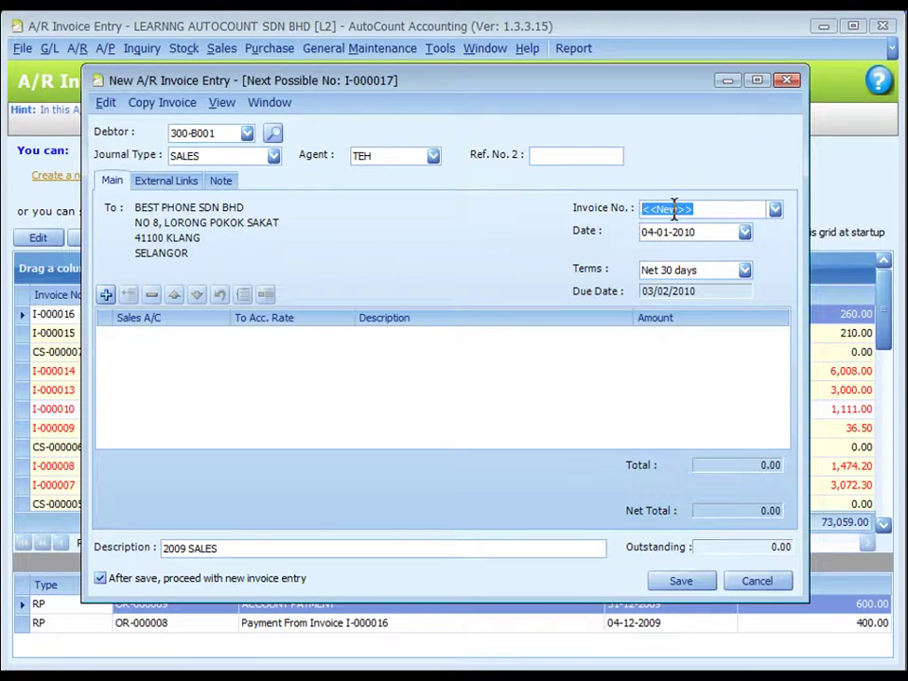
{"action": "left_click", "coordinate": [709, 232]}
Add a 5,000.00 CREDIT SALES line on account 500-0000 and retitle the description 2010 SALES.
{"action": "left_click", "coordinate": [106, 295]}
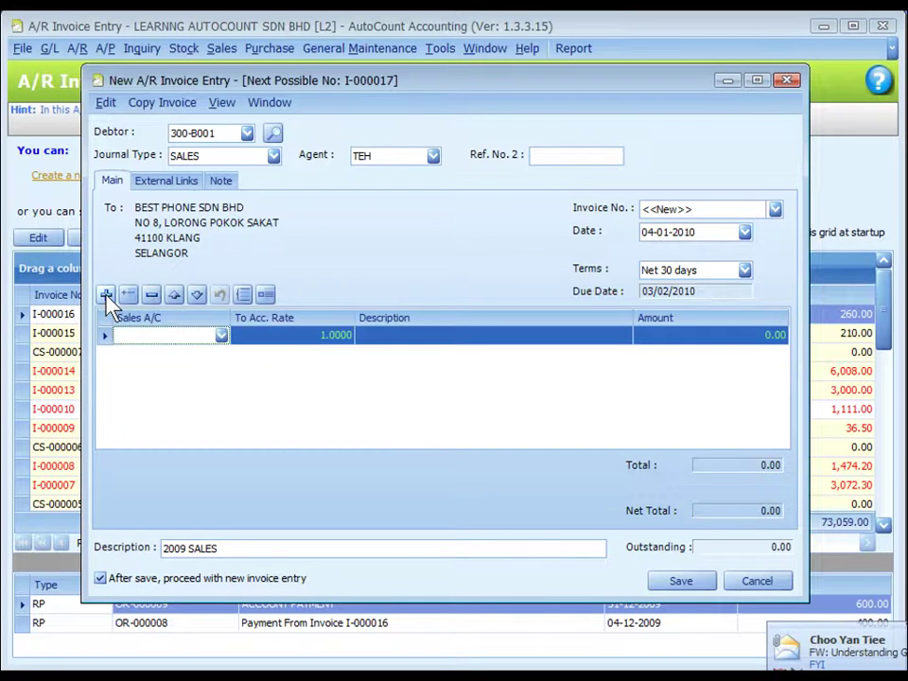
{"action": "left_click", "coordinate": [224, 337]}
{"action": "left_click", "coordinate": [430, 358]}
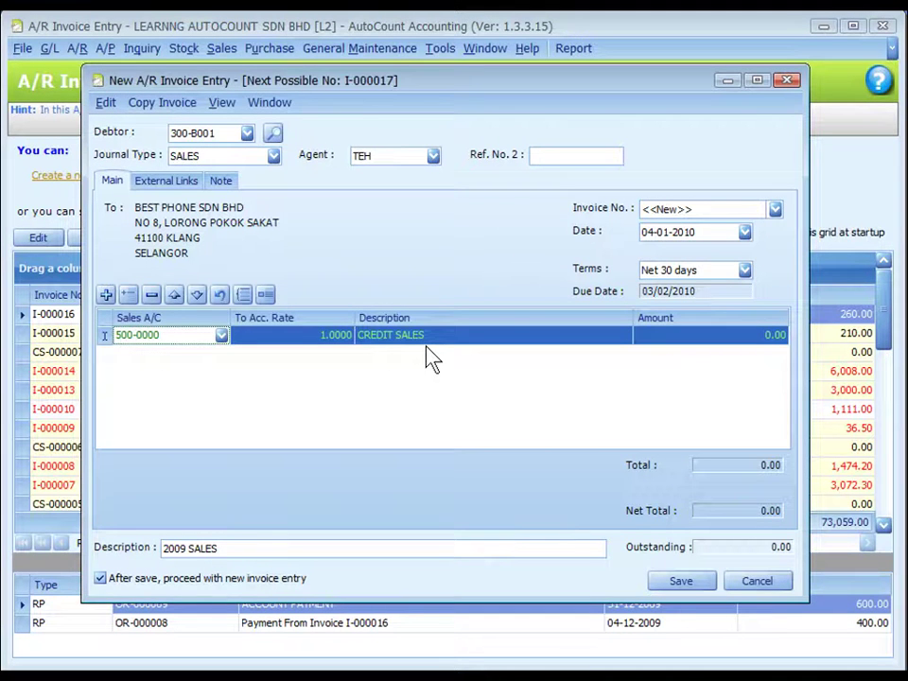
{"action": "left_click", "coordinate": [440, 337]}
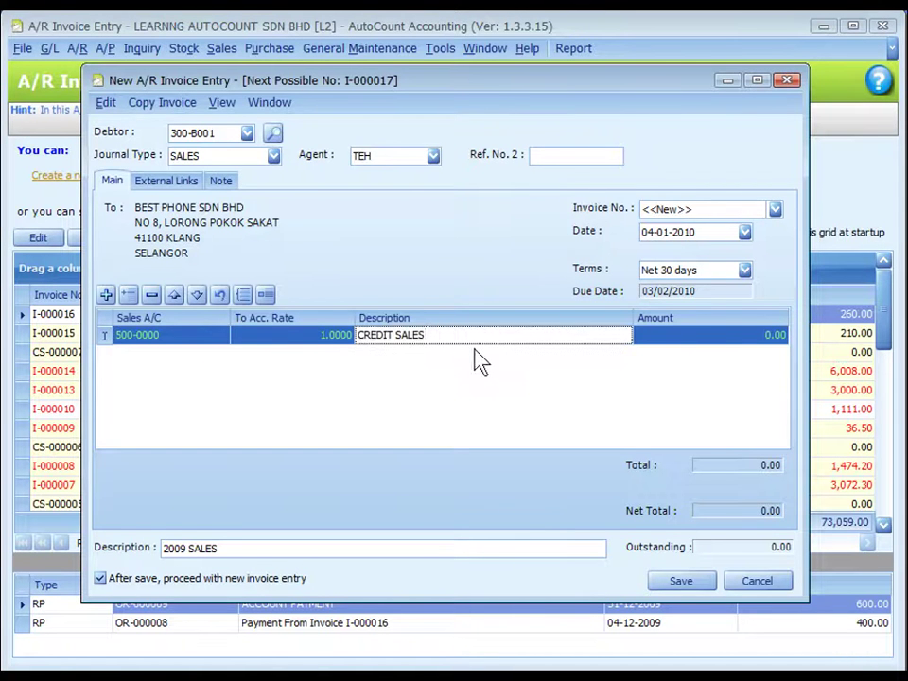
{"action": "left_click", "coordinate": [718, 333]}
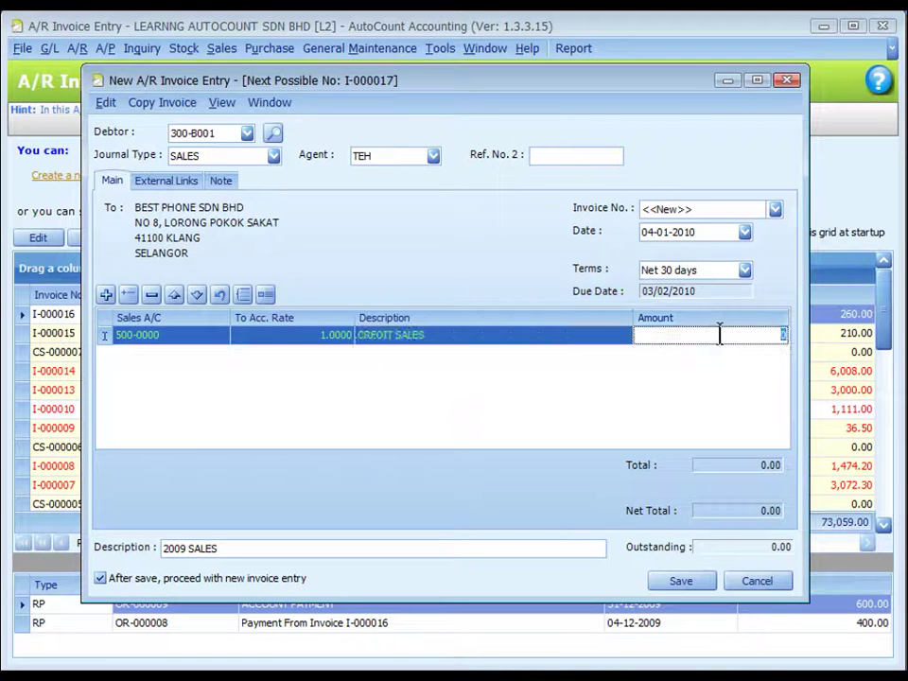
{"action": "type", "text": "5000"}
{"action": "key", "text": "Return"}
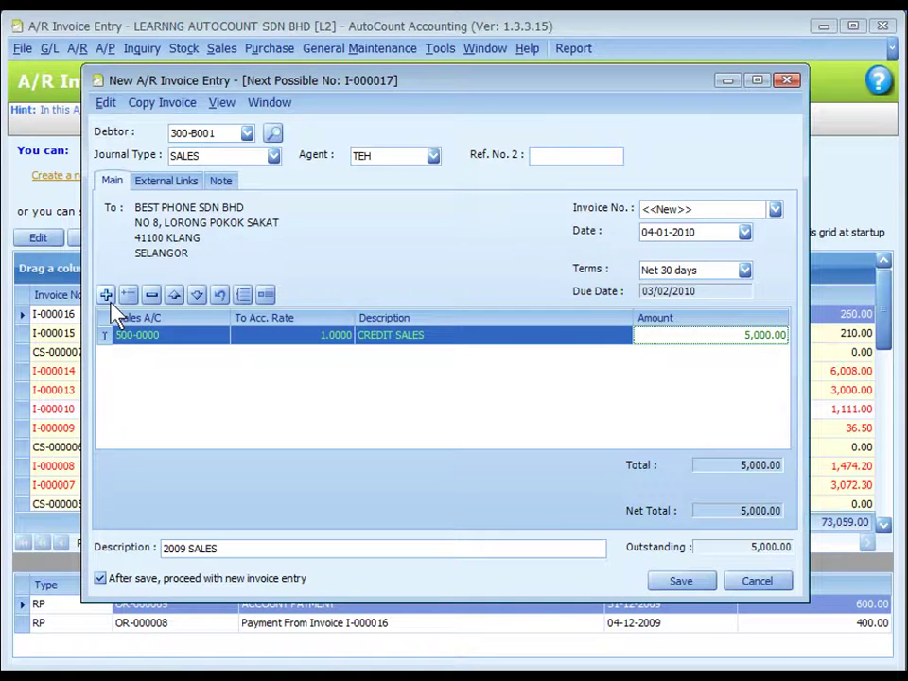
{"action": "double_click", "coordinate": [175, 547]}
{"action": "type", "text": "2010"}
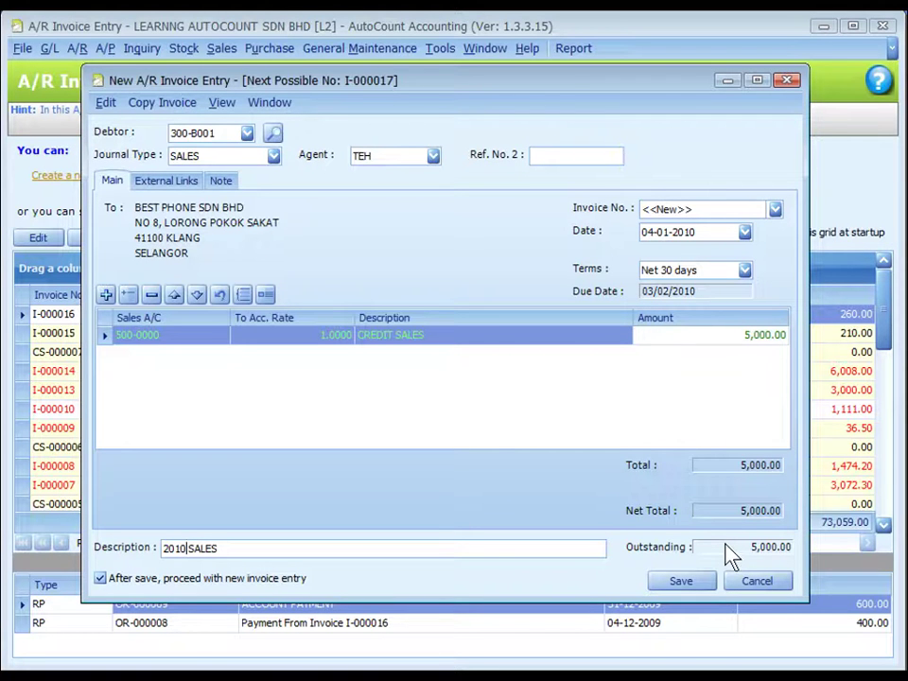
Review the posting details, then save invoice I-000017 for 5,000.00.
{"action": "left_click", "coordinate": [222, 104]}
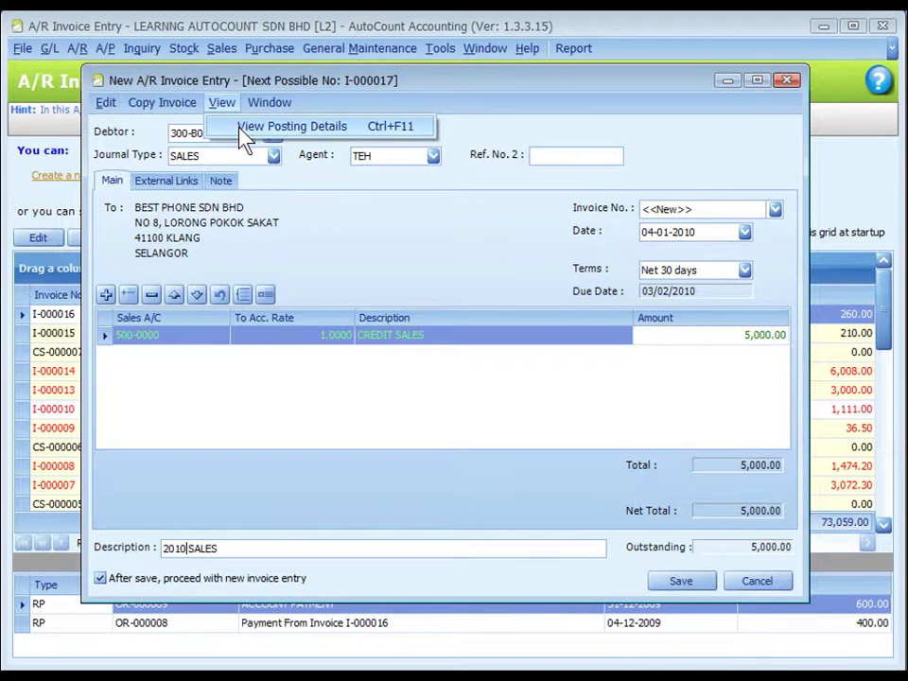
{"action": "left_click", "coordinate": [243, 137]}
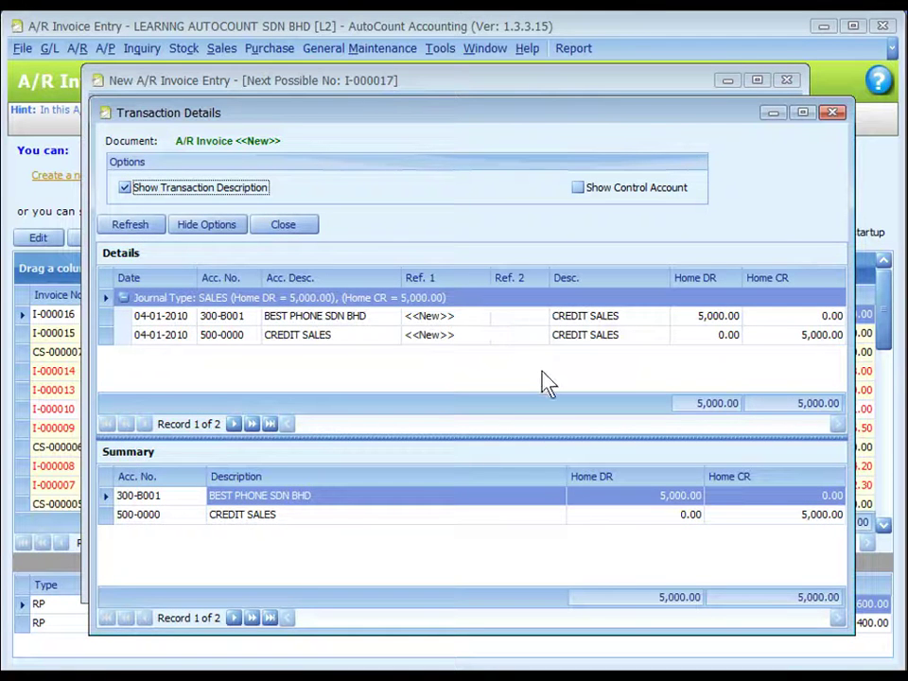
{"action": "key", "text": "Escape"}
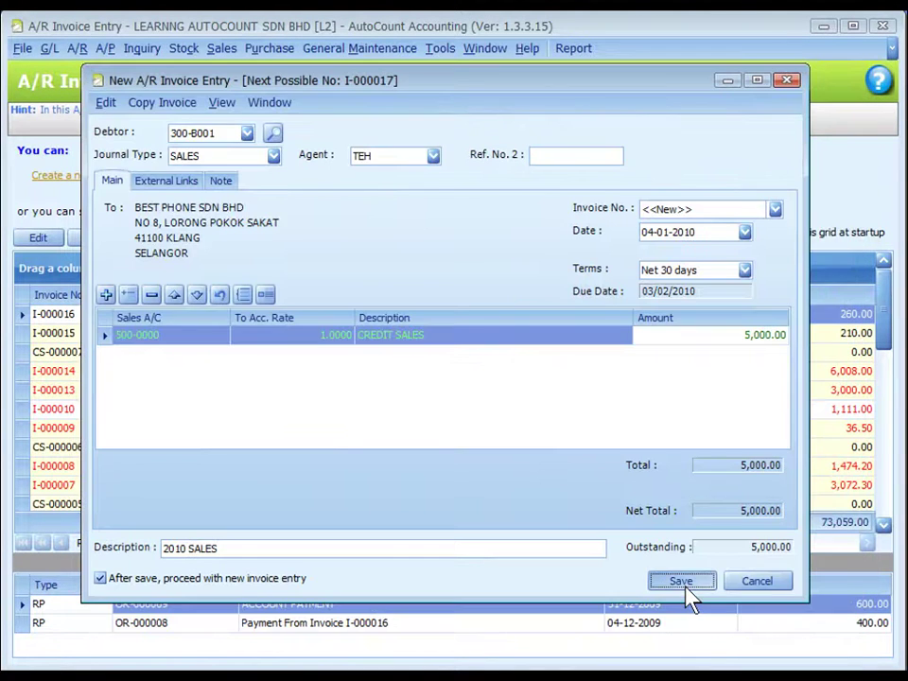
{"action": "left_click", "coordinate": [682, 584]}
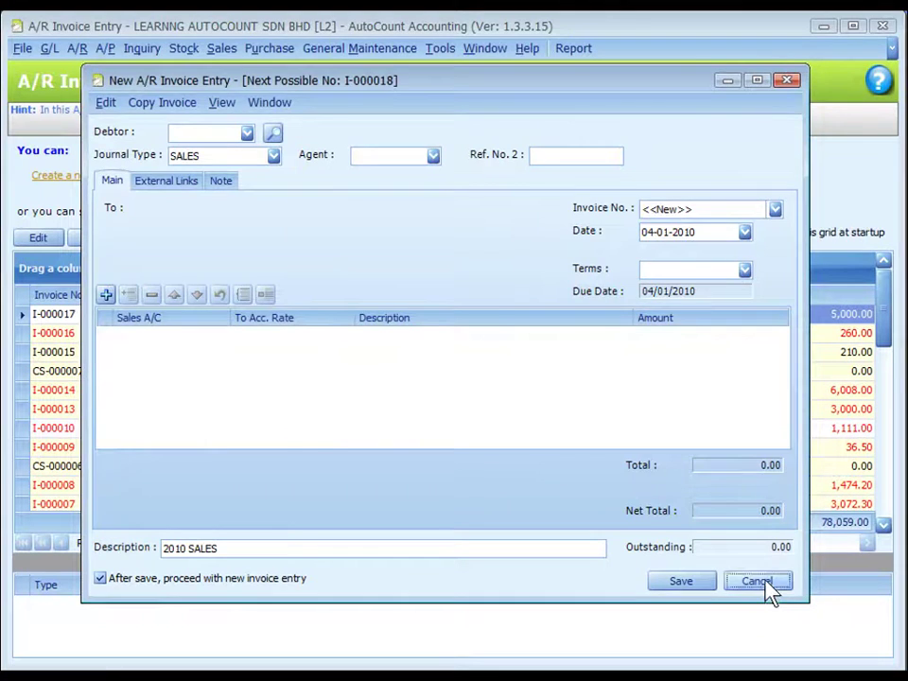
Close the entry form and review the A/R Invoice list, including I-000016's payment history.
{"action": "left_click", "coordinate": [756, 582]}
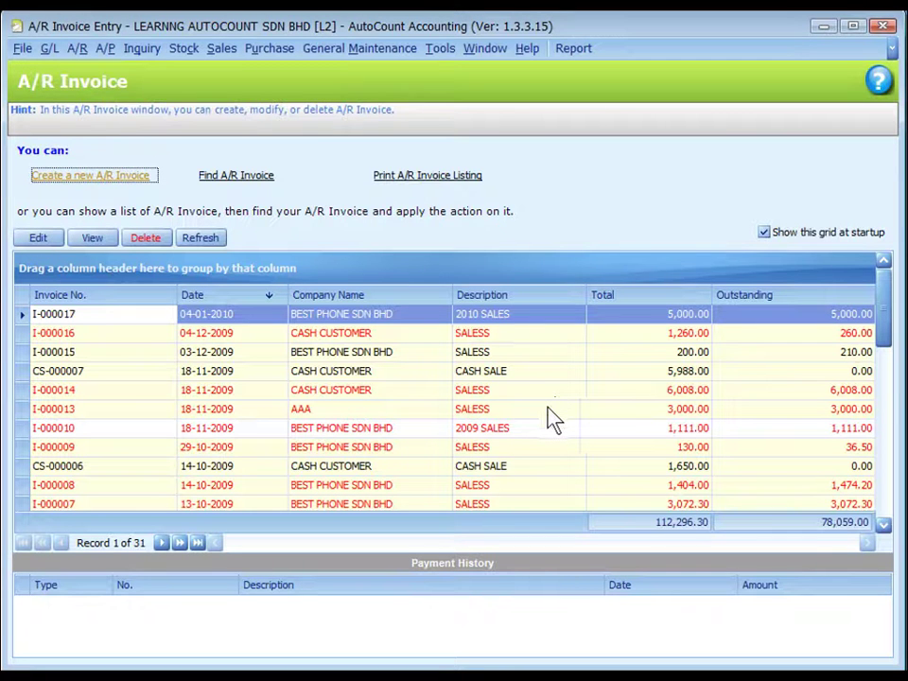
{"action": "left_click", "coordinate": [519, 333]}
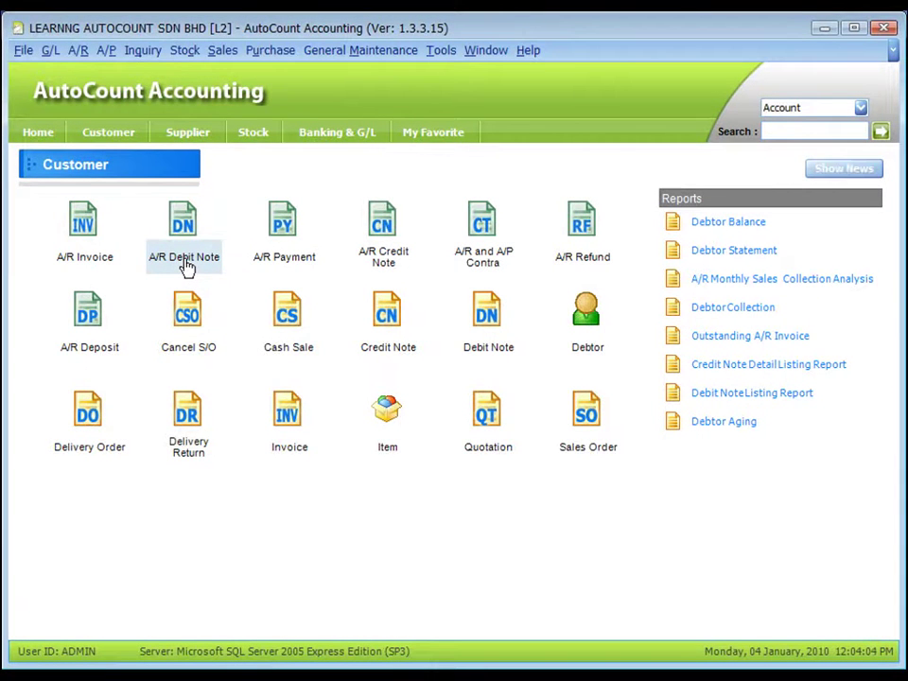
Open the A/R Debit Note list and view DN-000001 for debtor 300-B001.
{"action": "left_click", "coordinate": [187, 268]}
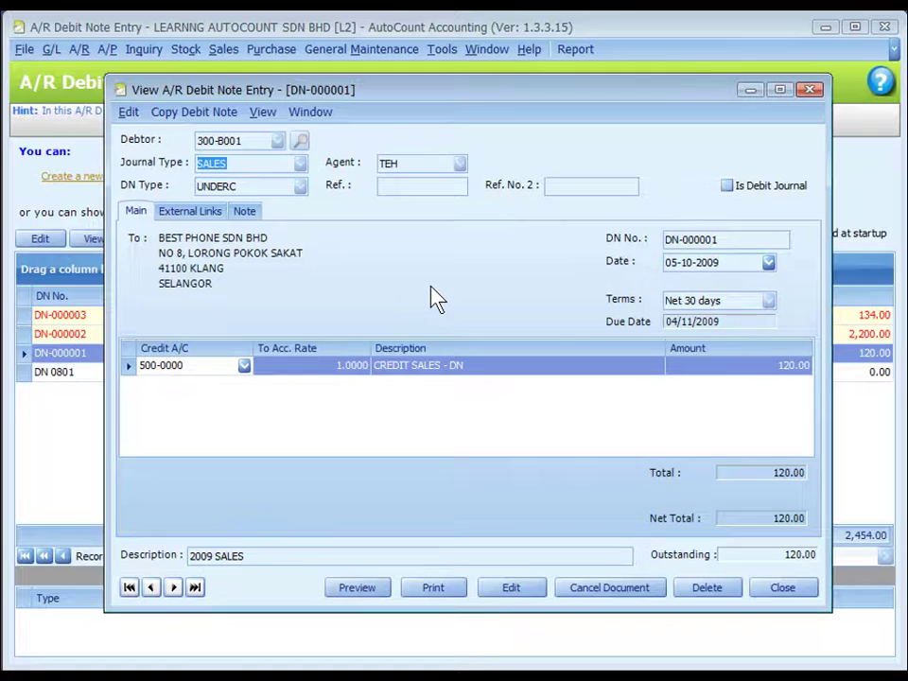
{"action": "key", "text": "Tab"}
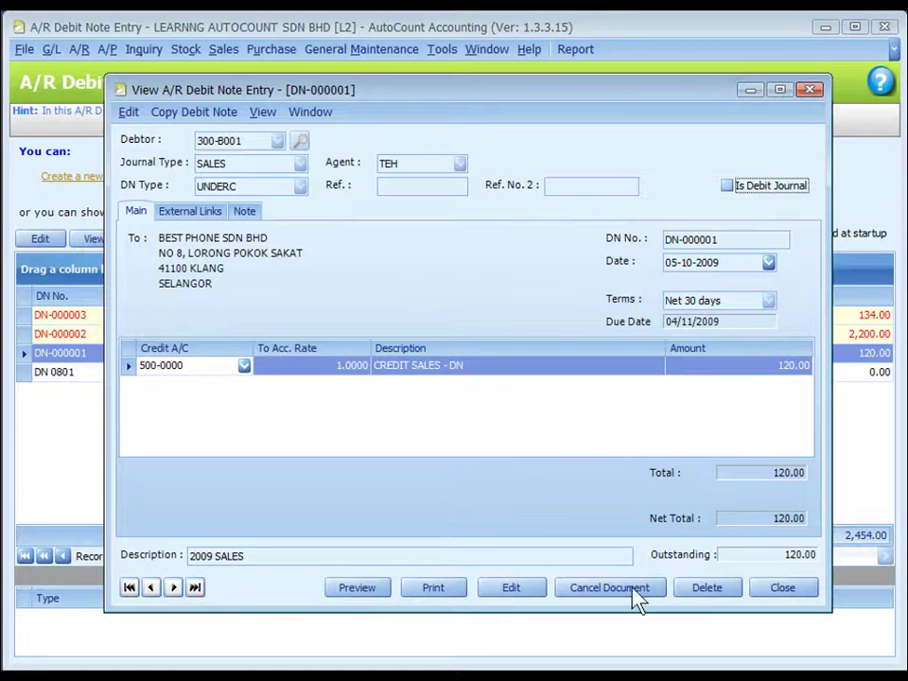
Switch DN-000001 into edit mode, then cancel out without saving.
{"action": "left_click", "coordinate": [508, 590]}
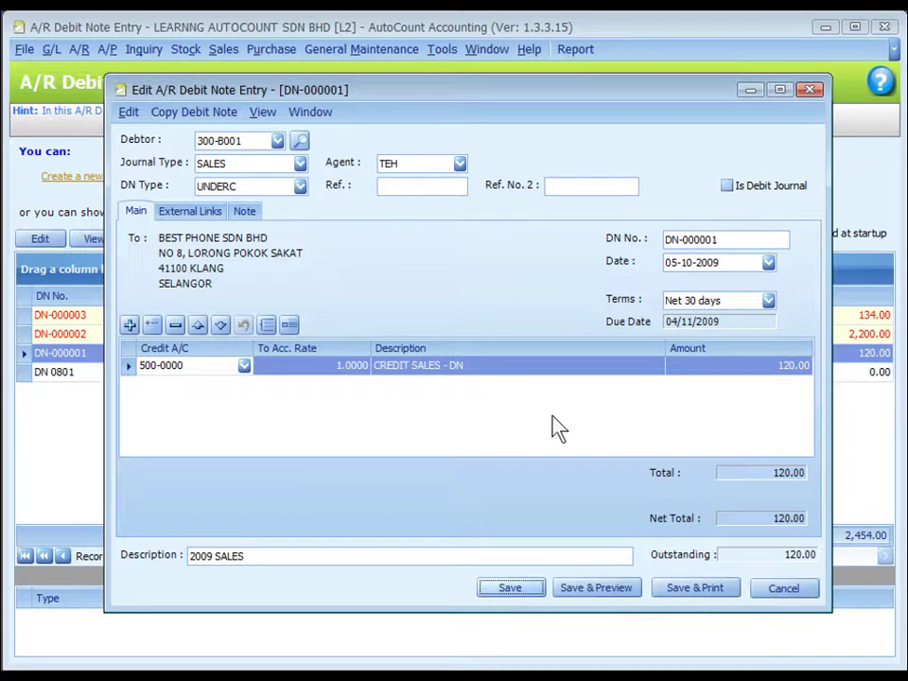
{"action": "key", "text": "Escape"}
{"action": "key", "text": "Escape"}
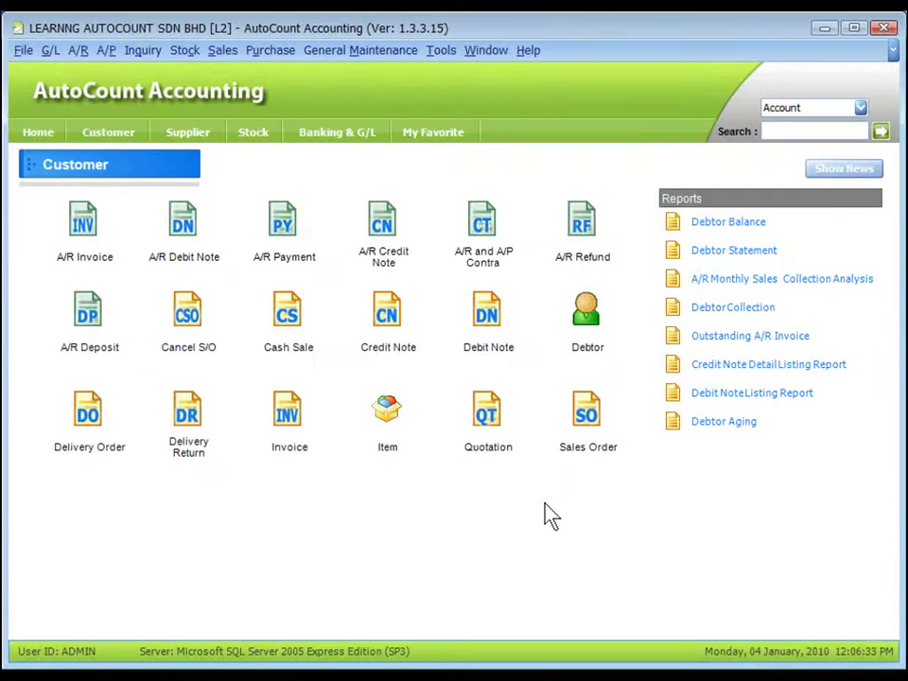